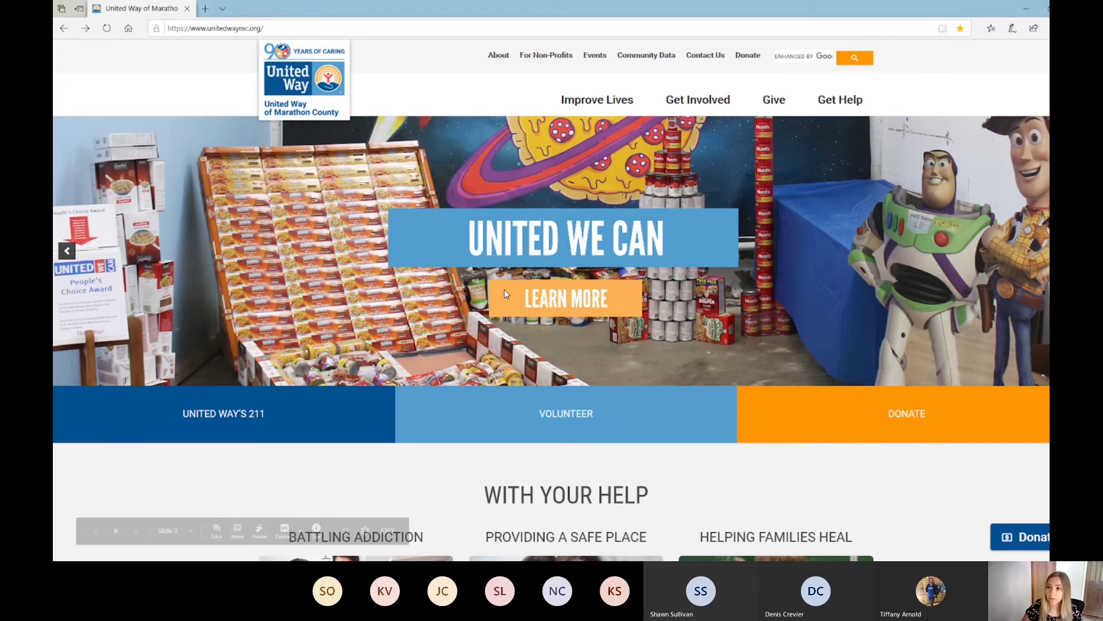
Open the ePledge Set-Up Form from the workplace Campaign Resources page of the Give section
{"action": "left_click", "coordinate": [776, 107]}
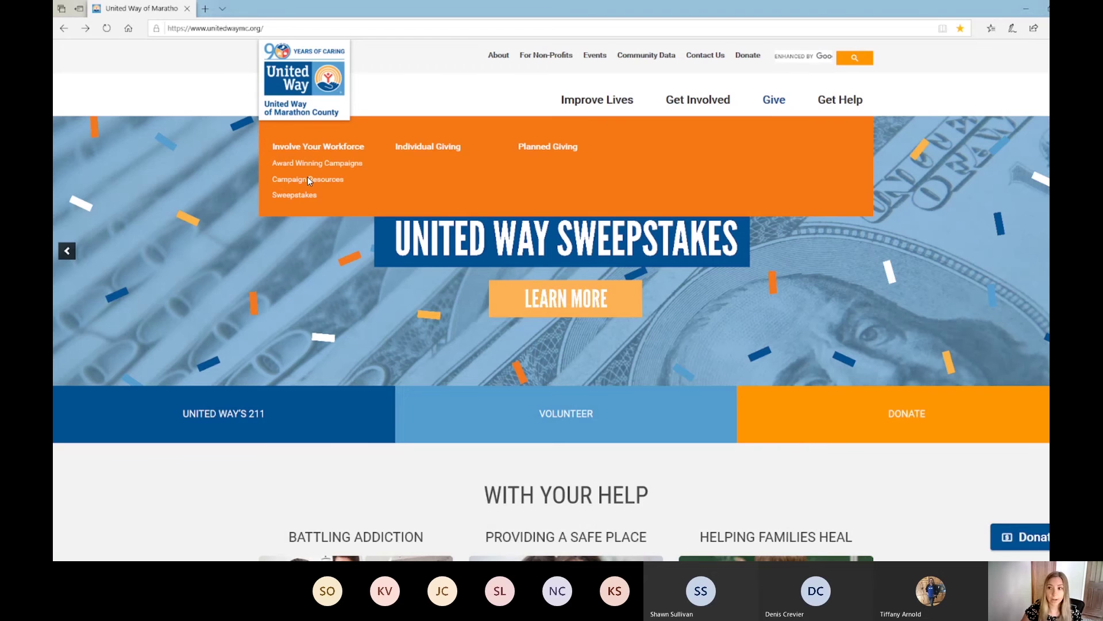
{"action": "left_click", "coordinate": [306, 178]}
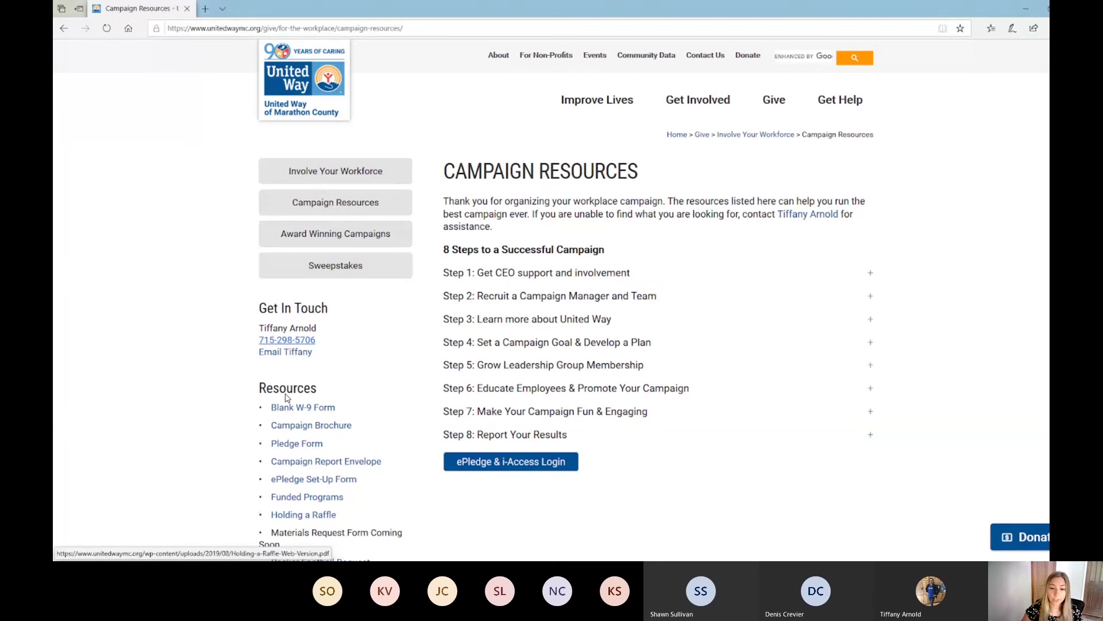
{"action": "left_click", "coordinate": [331, 482]}
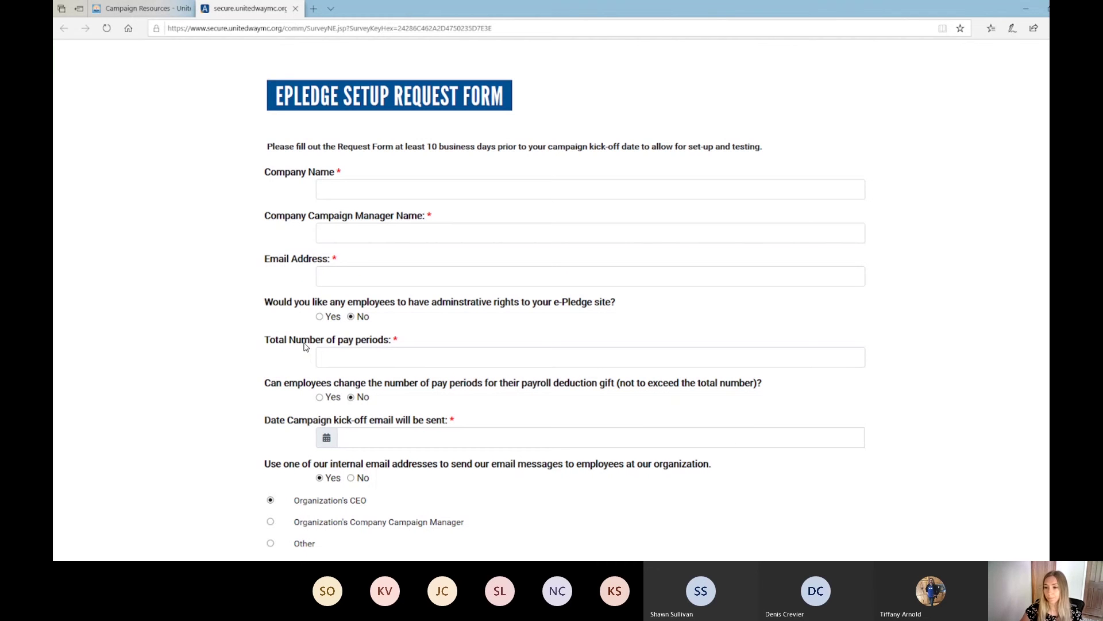
Look through the ePledge Setup Request Form, from the company details to the reminder dates and the submission section
{"action": "scroll", "coordinate": [277, 360], "scroll_direction": "down", "scroll_amount": 15}
{"action": "scroll", "coordinate": [277, 360], "scroll_direction": "up", "scroll_amount": 15}
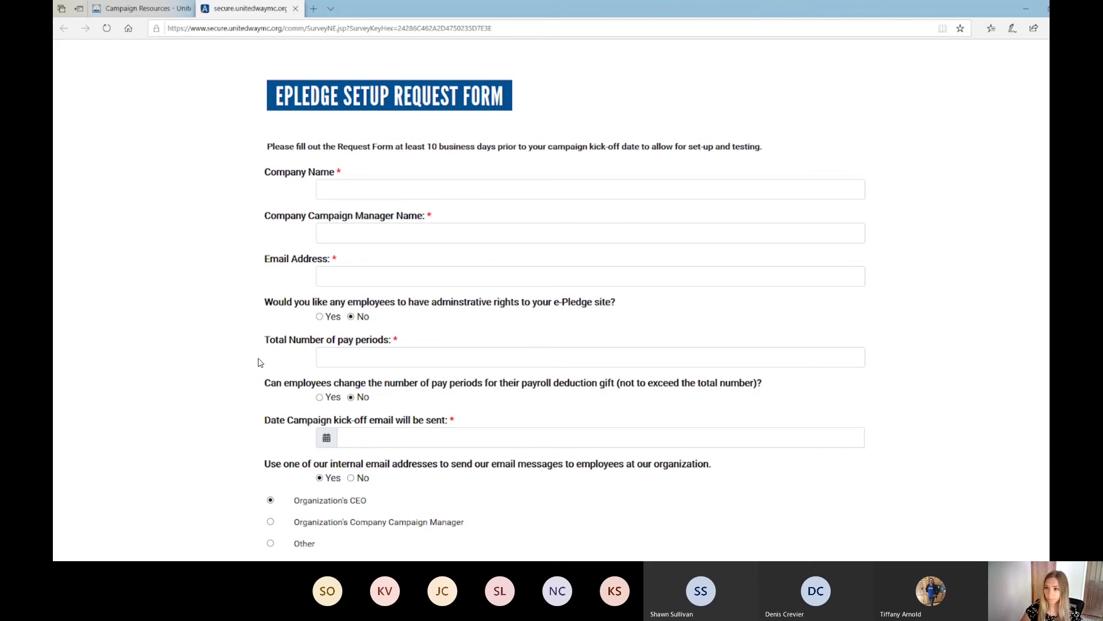
{"action": "scroll", "coordinate": [260, 362], "scroll_direction": "down", "scroll_amount": 10}
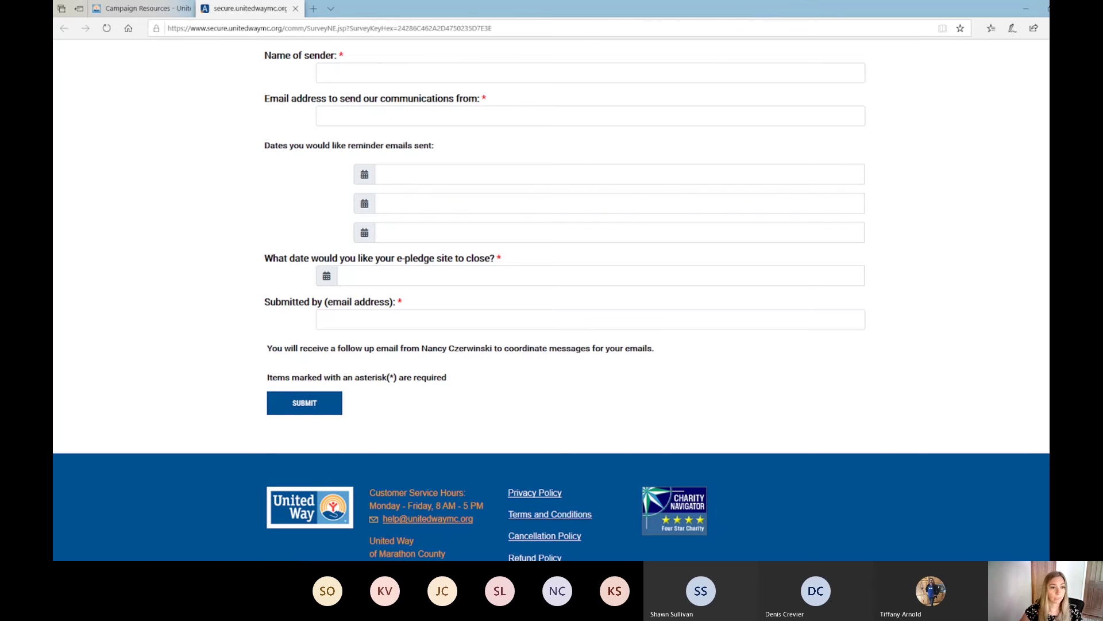
View the sample pledge invitation email, then open the ePledge & i-Access login from Campaign Resources
{"action": "key", "text": "Right"}
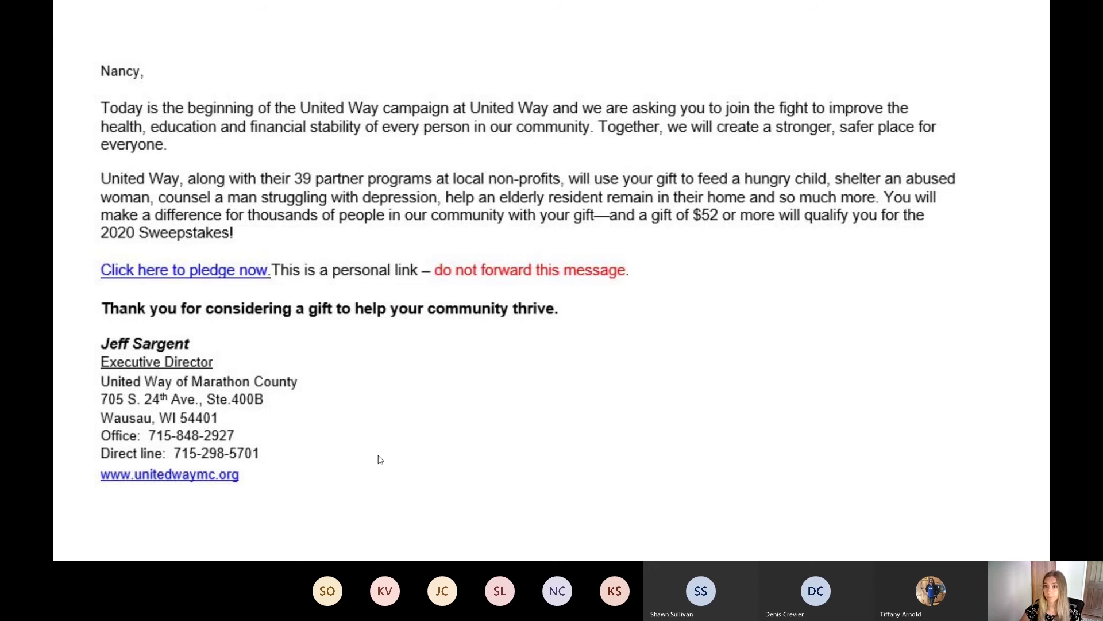
{"action": "key", "text": "alt+Tab"}
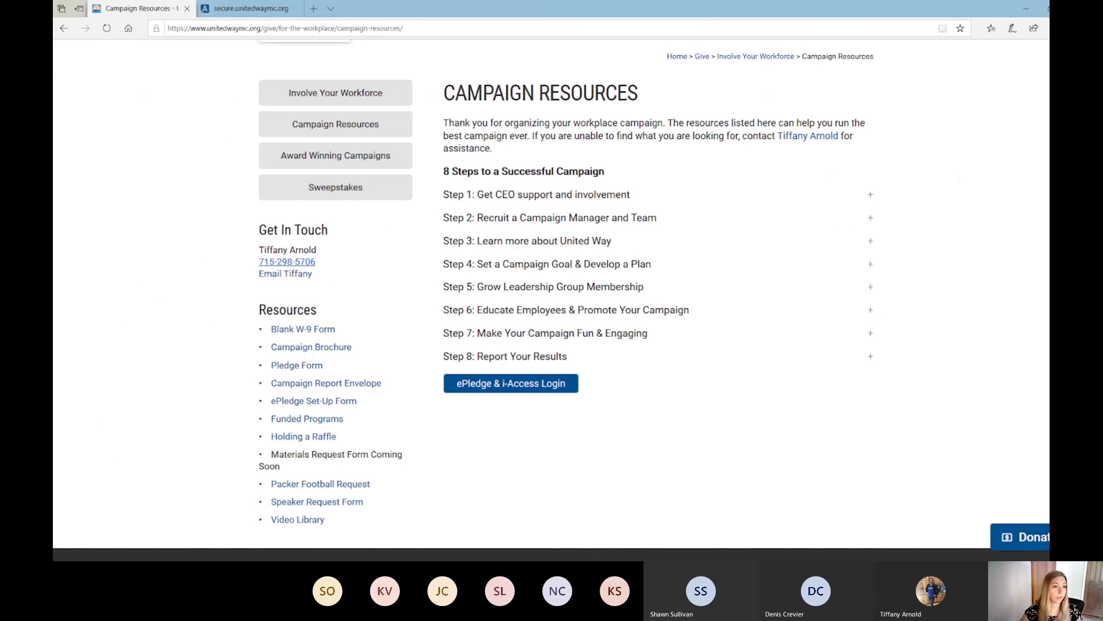
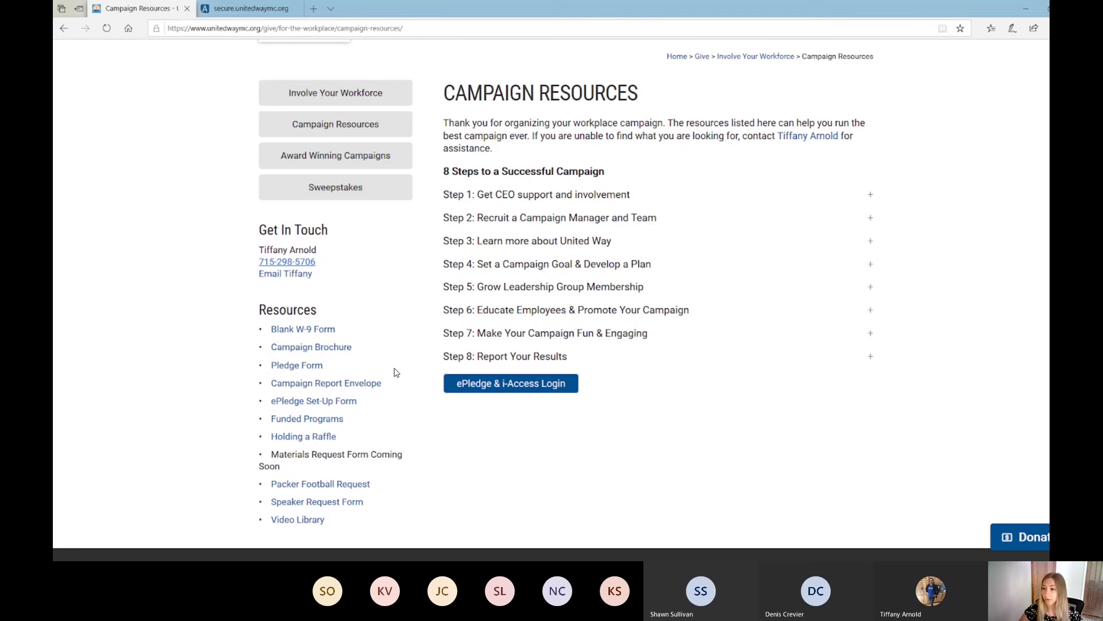
{"action": "left_click", "coordinate": [474, 384]}
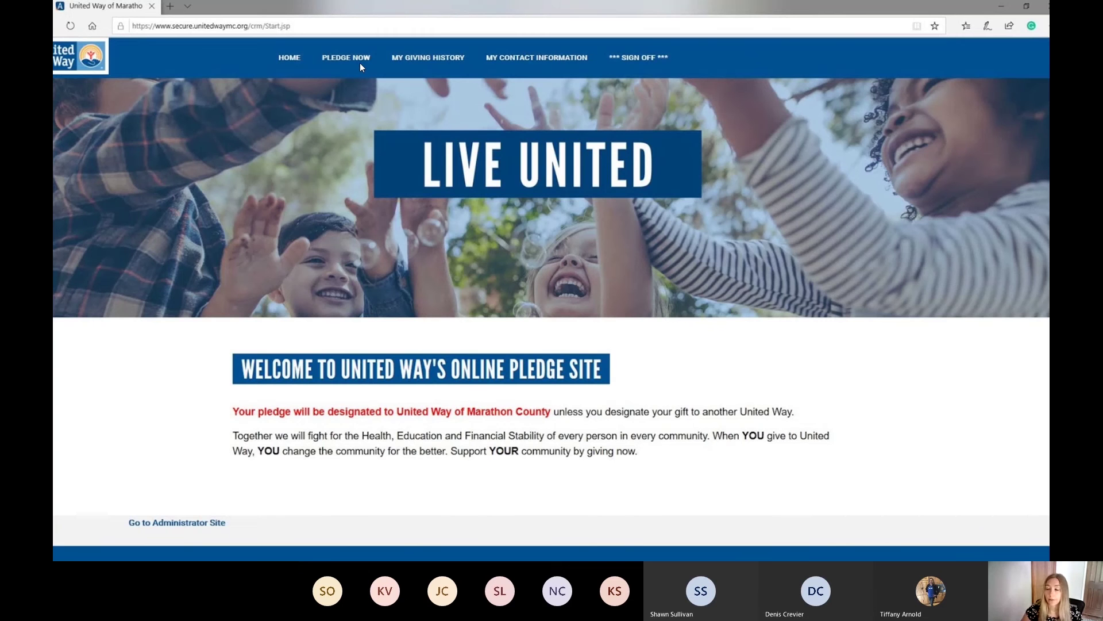
Review the donor's giving history and the profile's contact information
{"action": "left_click", "coordinate": [414, 53]}
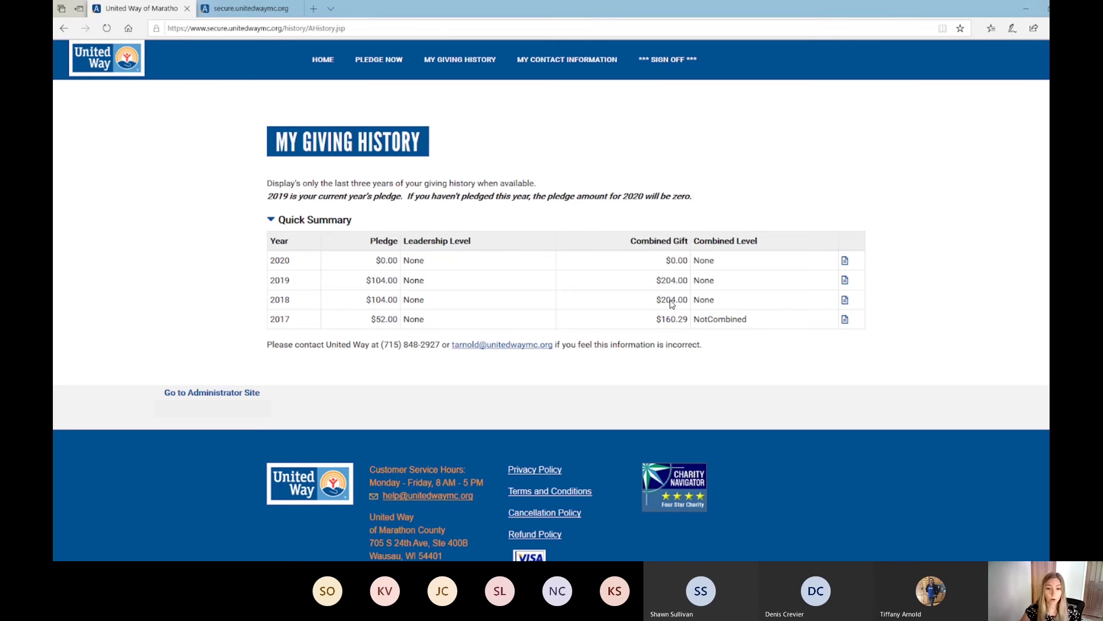
{"action": "left_click", "coordinate": [595, 62]}
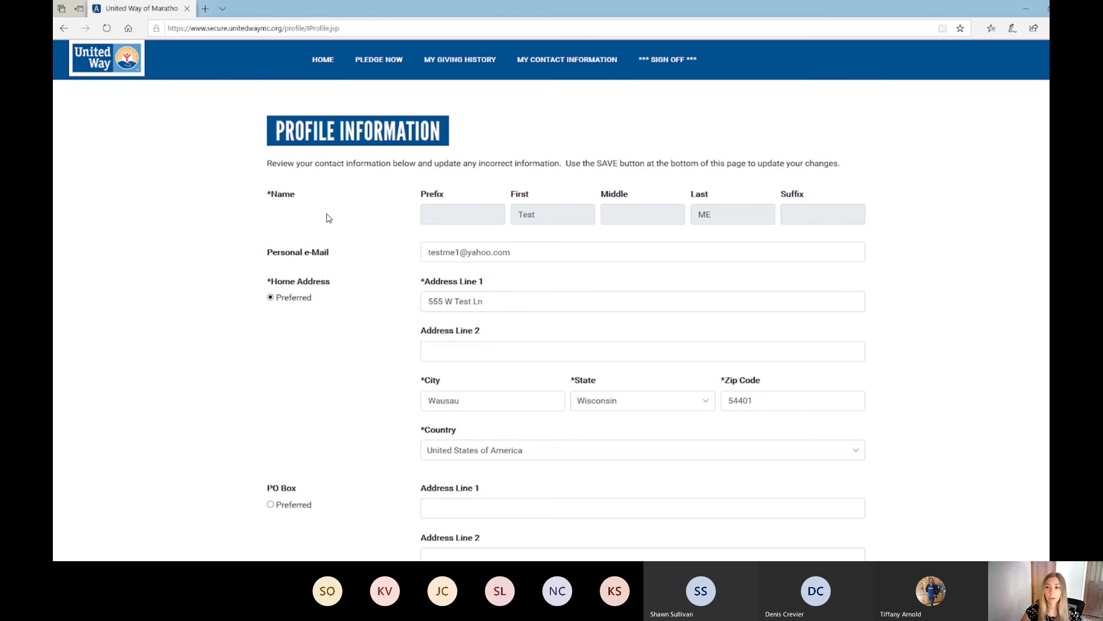
Start a pledge and compare the Bill Me, Credit Card and no-gift pledge types
{"action": "left_click", "coordinate": [399, 61]}
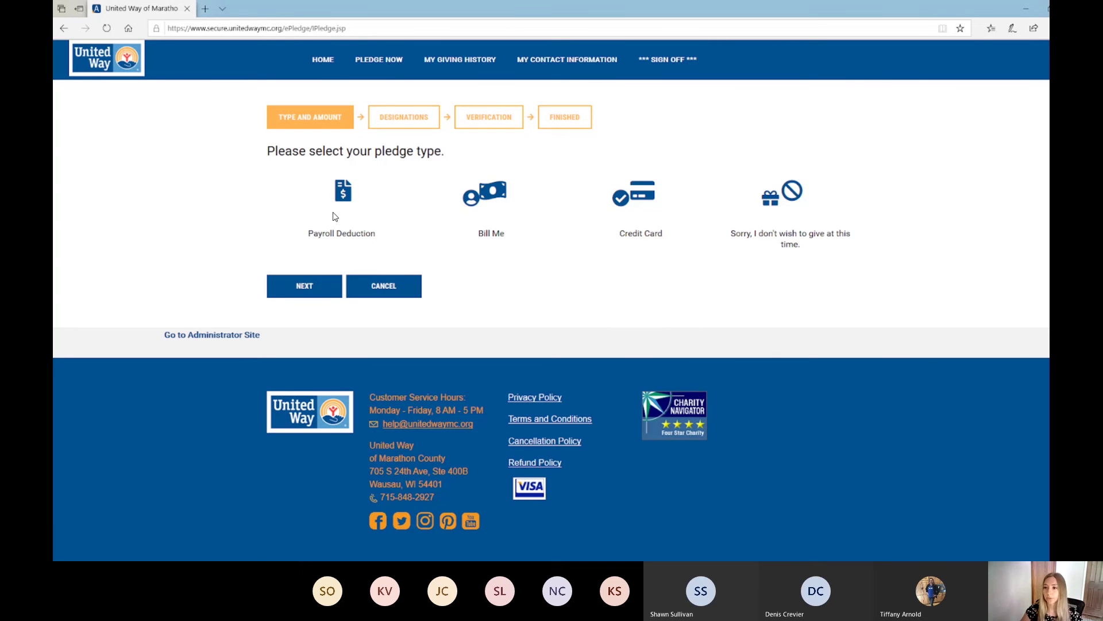
{"action": "left_click", "coordinate": [482, 215]}
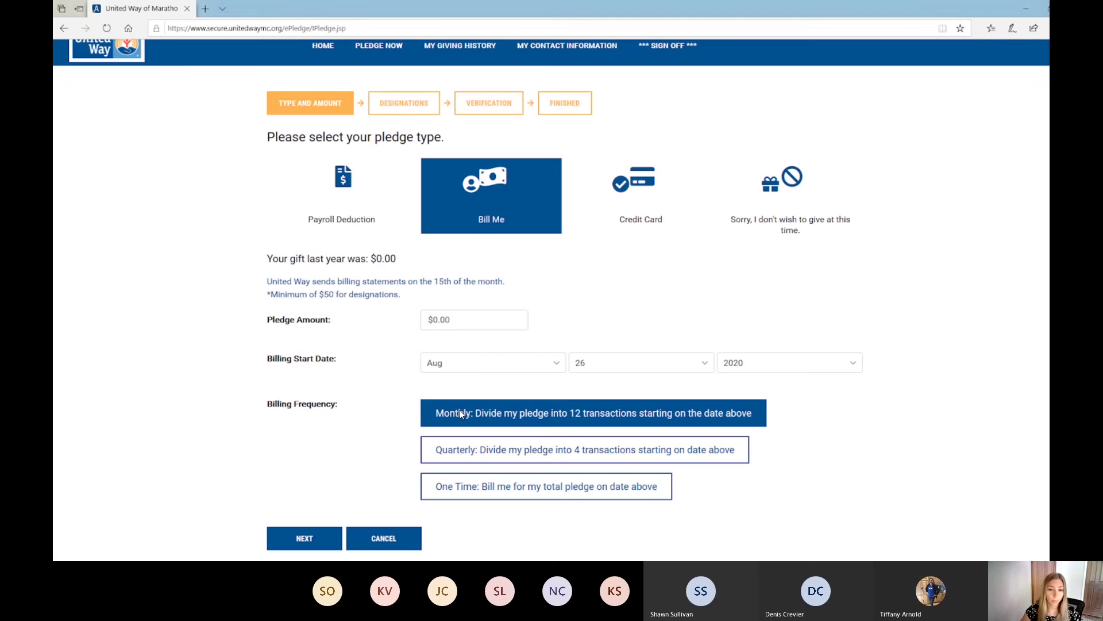
{"action": "left_click", "coordinate": [621, 211]}
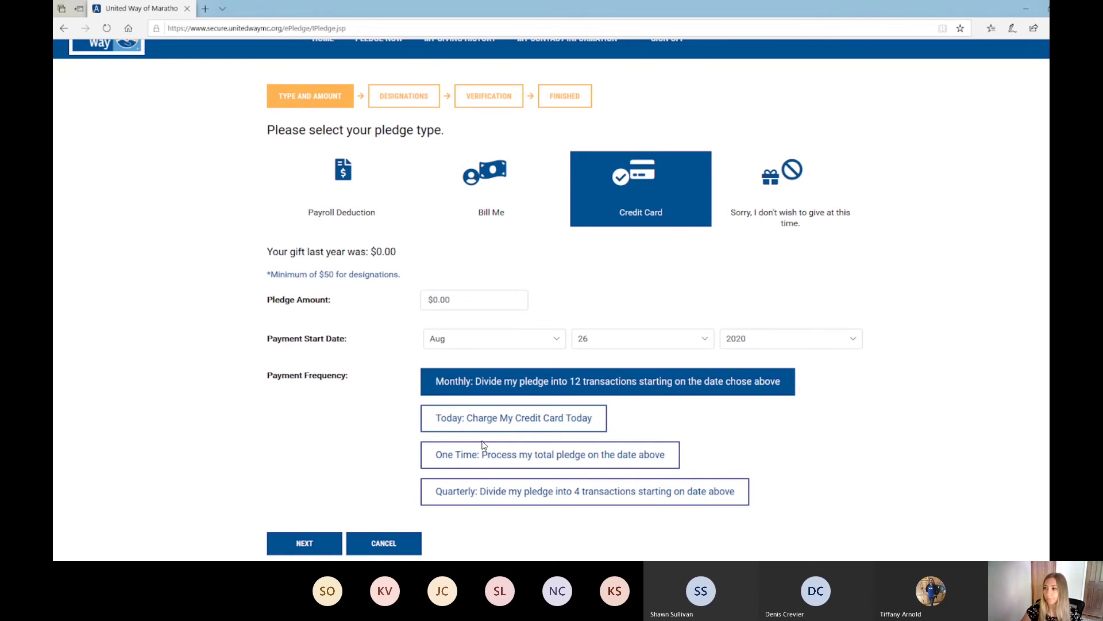
{"action": "left_click", "coordinate": [766, 217]}
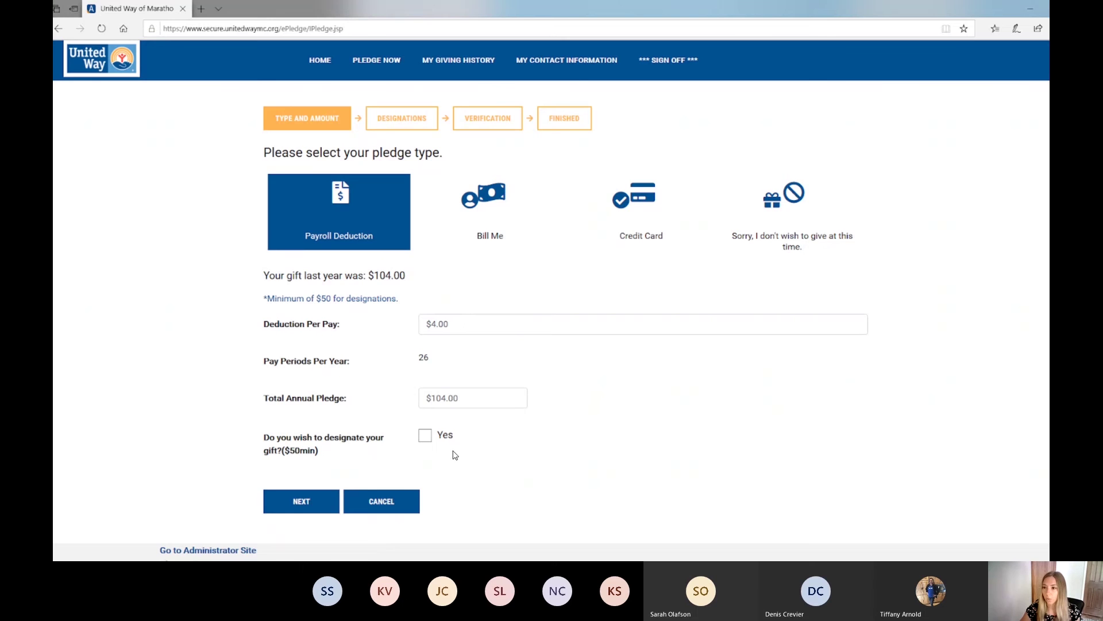
Elect to designate the payroll deduction pledge of $4.00 per pay and list the United Way of Marathon County programs
{"action": "left_click", "coordinate": [425, 435]}
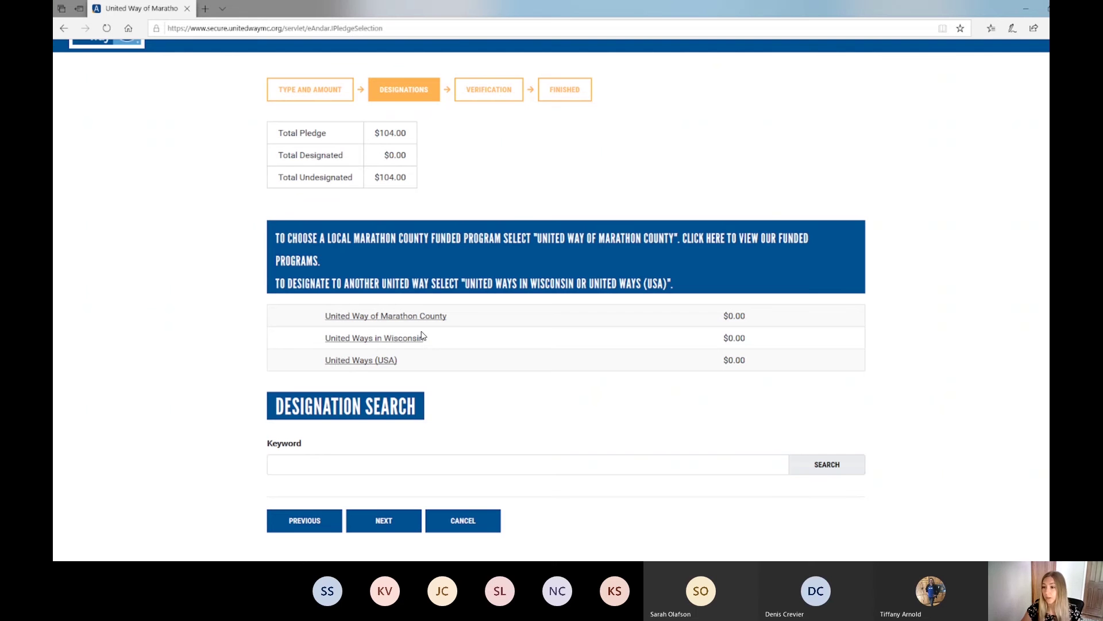
{"action": "left_click", "coordinate": [383, 316]}
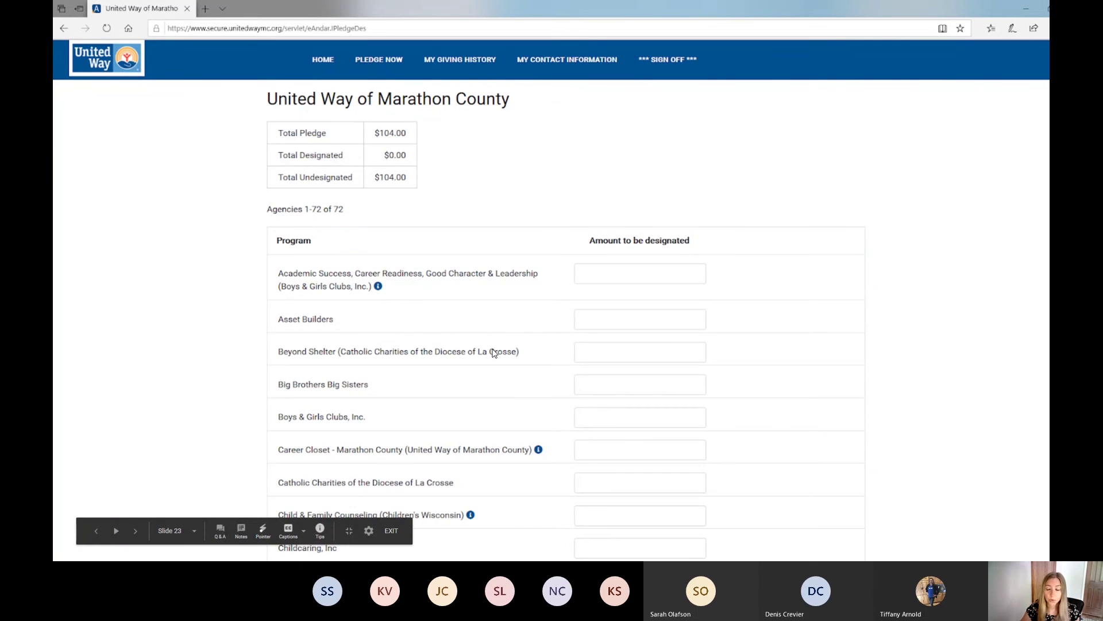
Search the designations for "boys" and designate $50.00 of the pledge to Boys & Girls Clubs, Inc
{"action": "left_click", "coordinate": [608, 288]}
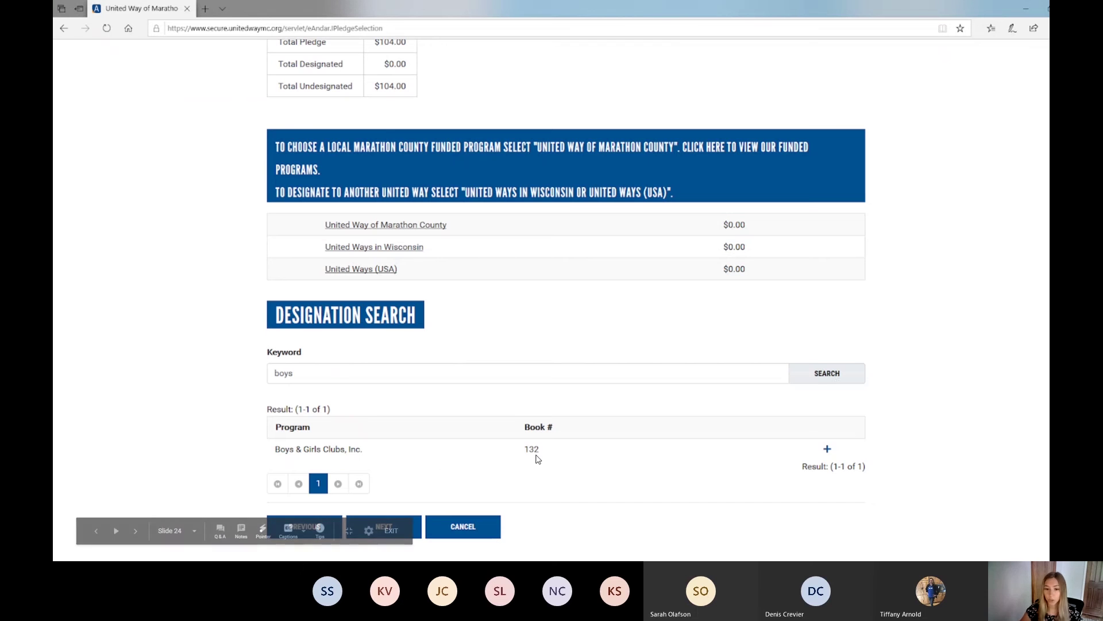
{"action": "left_click", "coordinate": [828, 450]}
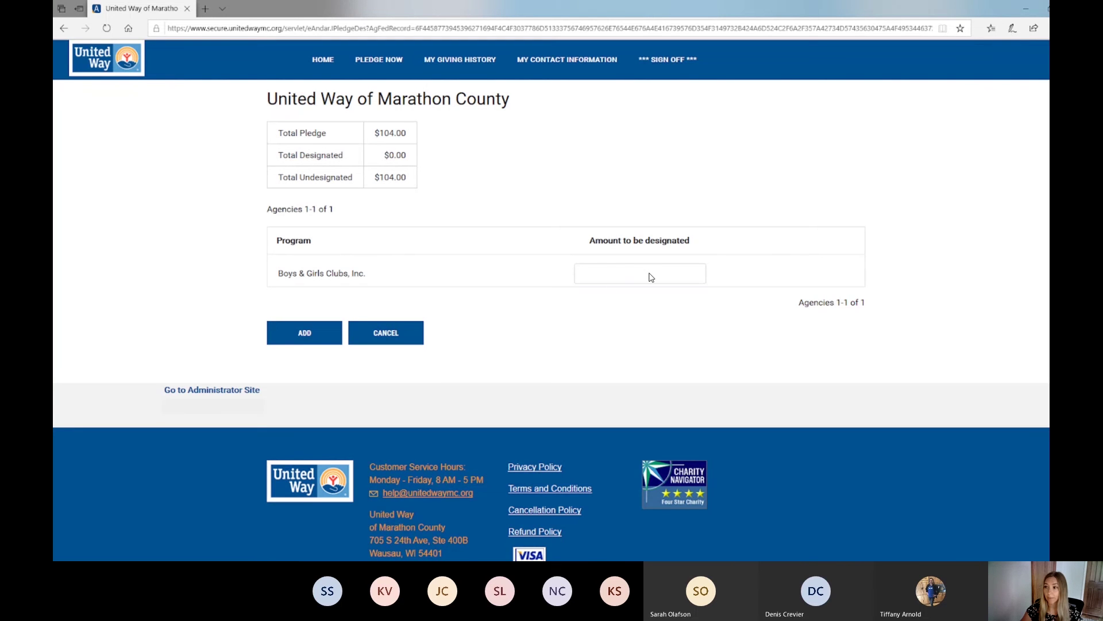
{"action": "left_click", "coordinate": [651, 277]}
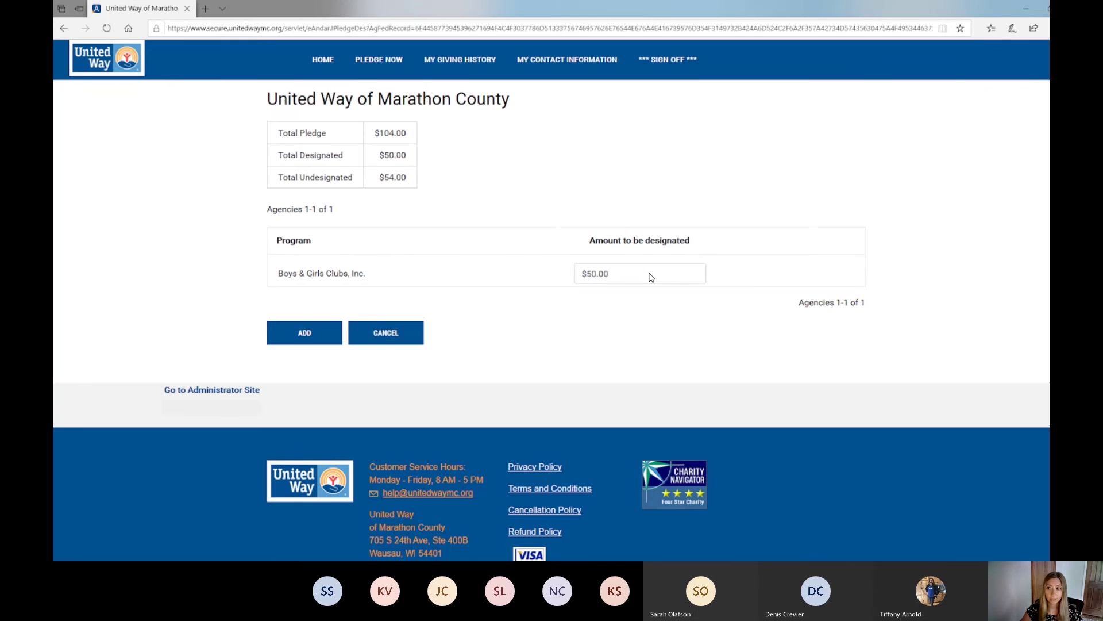
{"action": "left_click", "coordinate": [304, 333]}
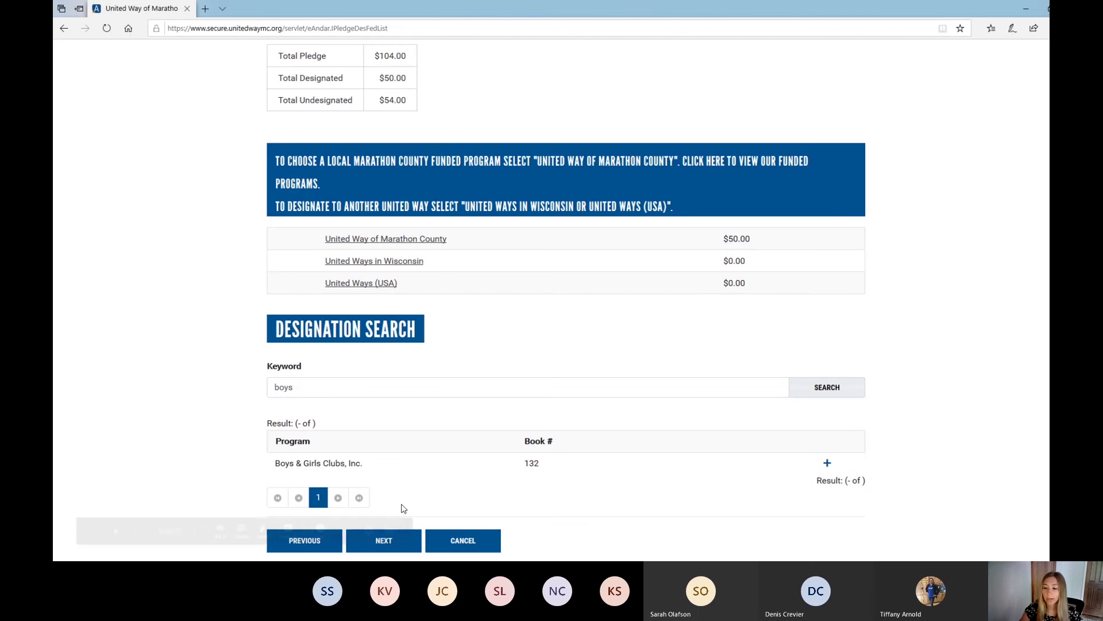
Confirm the pledge with agency acknowledgement, e-mail confirmation and Emerging Leaders membership selected, and view the confirmation email
{"action": "left_click", "coordinate": [476, 469]}
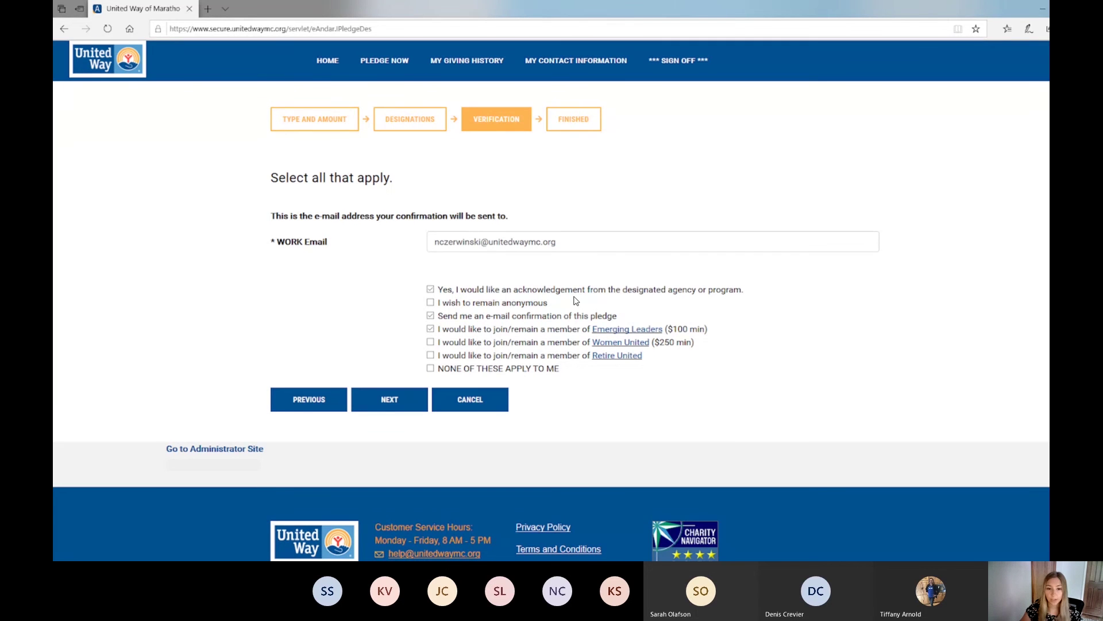
{"action": "left_click", "coordinate": [396, 400]}
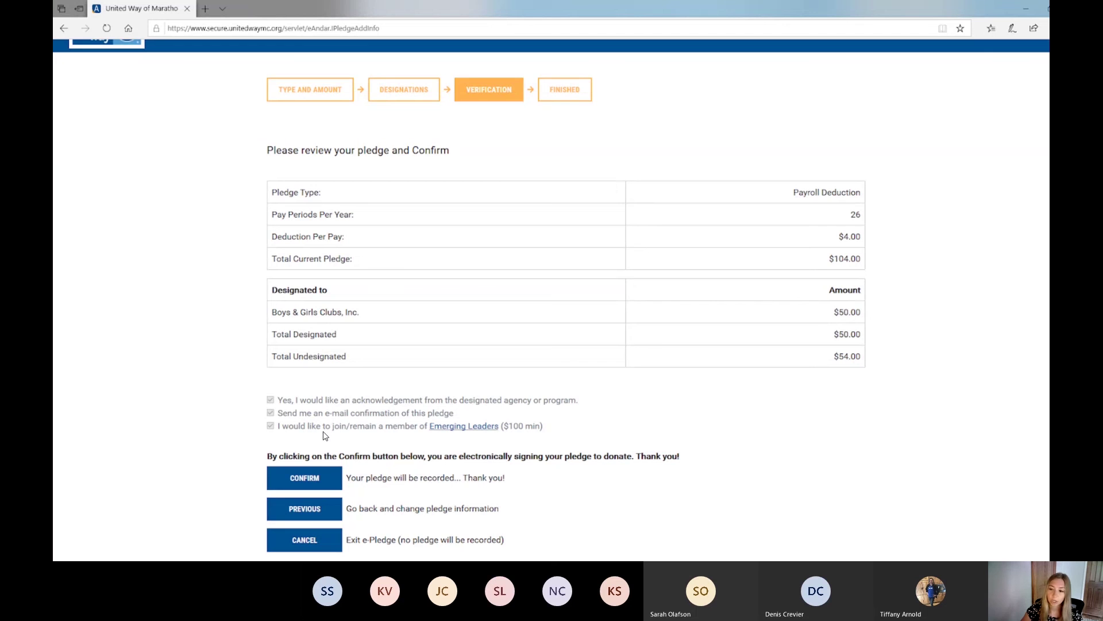
{"action": "left_click", "coordinate": [313, 477]}
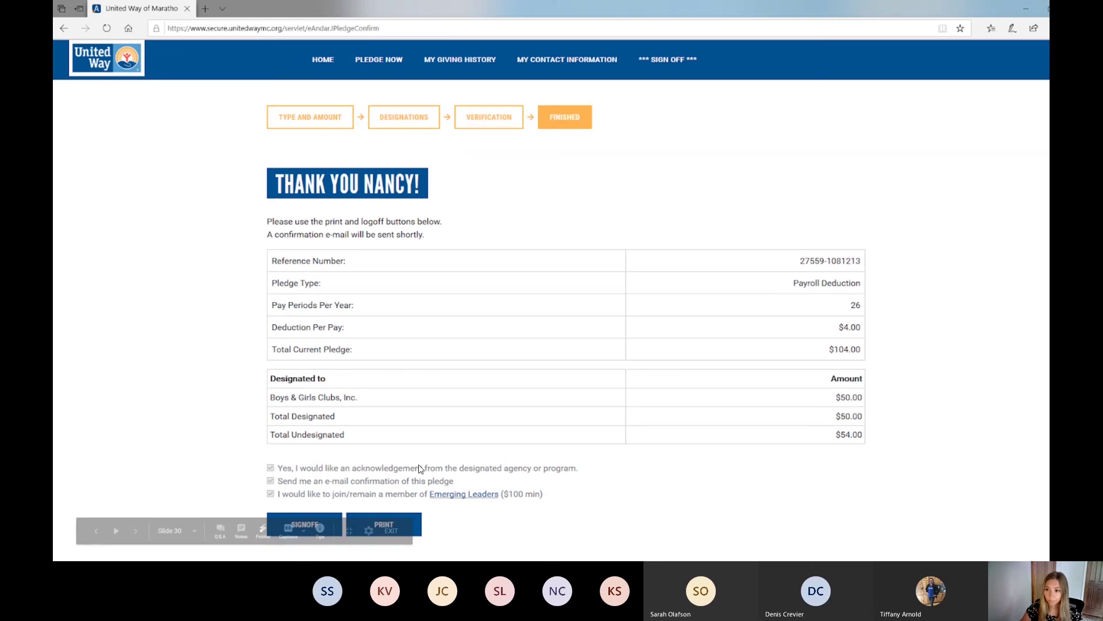
{"action": "left_click", "coordinate": [565, 424]}
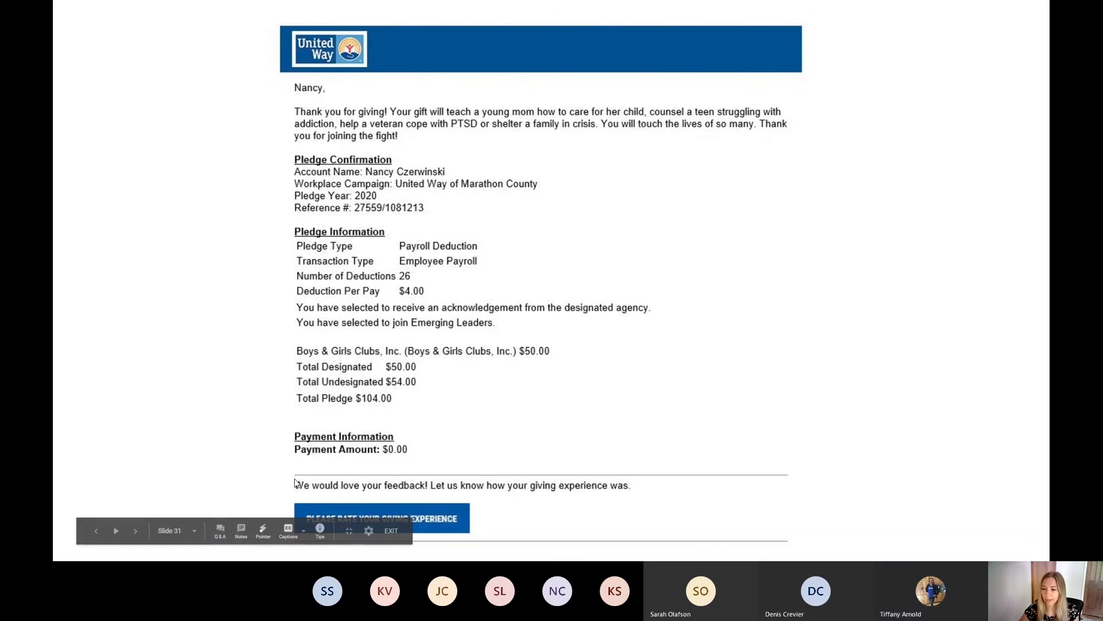
Go to the administrator site from the online pledge home page and view the campaign status
{"action": "key", "text": "Right"}
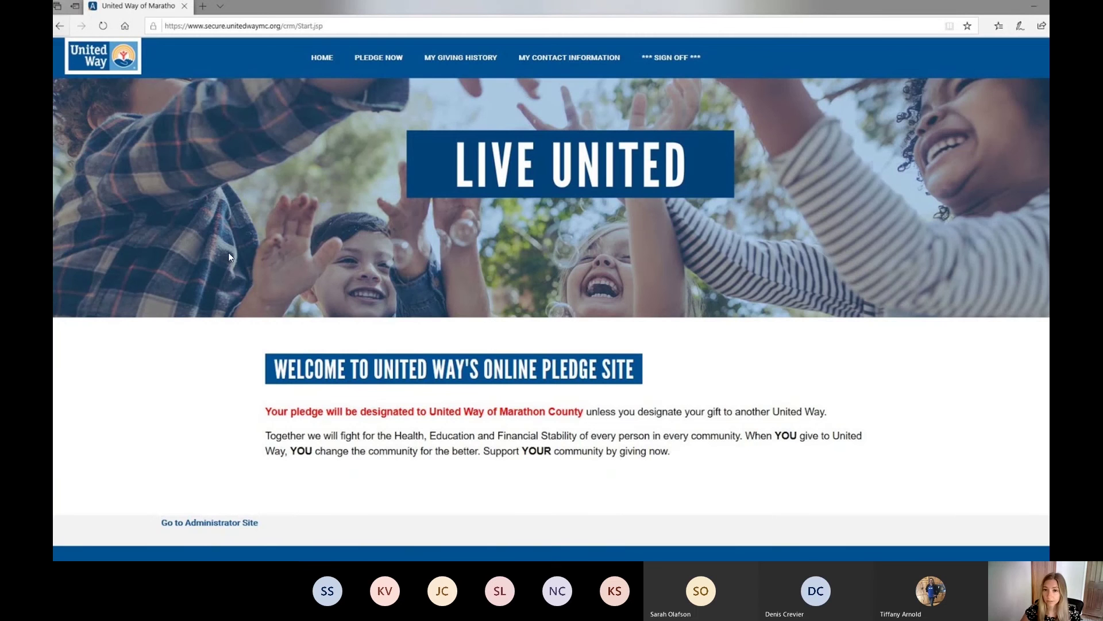
{"action": "left_click", "coordinate": [237, 503]}
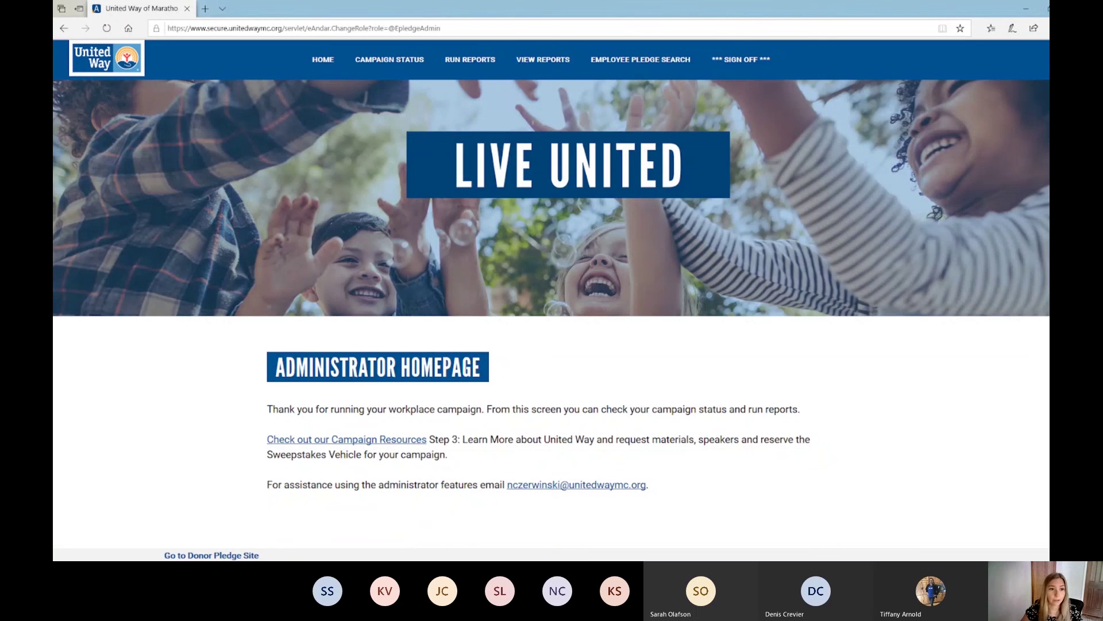
{"action": "left_click", "coordinate": [403, 62]}
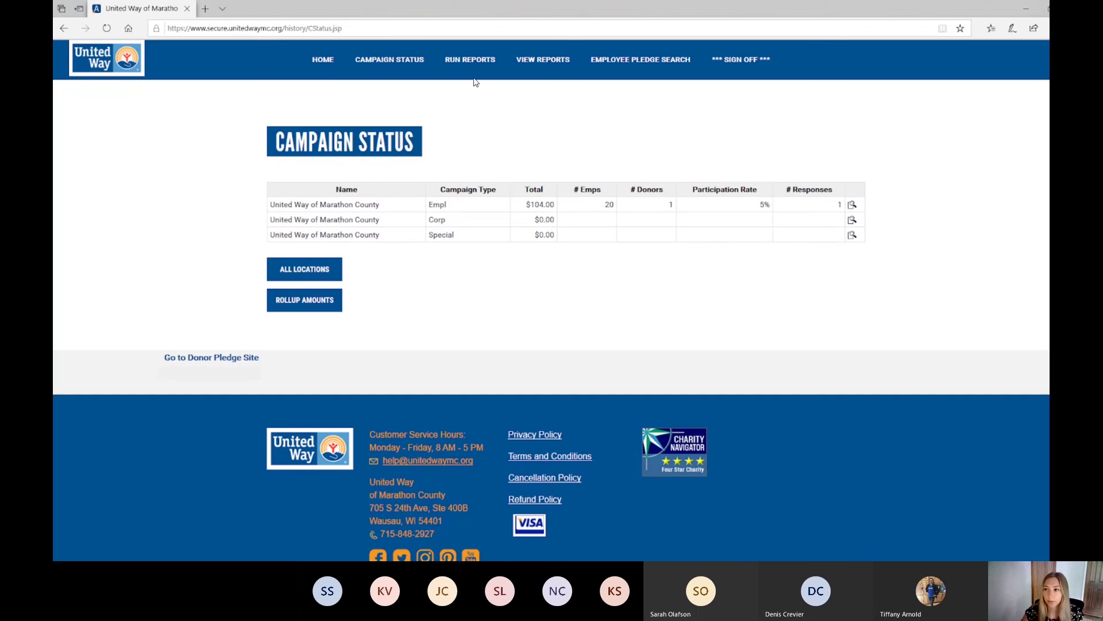
Submit a Transaction Report for all campaigns of the current year in Spreadsheet (CSV) format
{"action": "mouse_move", "coordinate": [480, 64]}
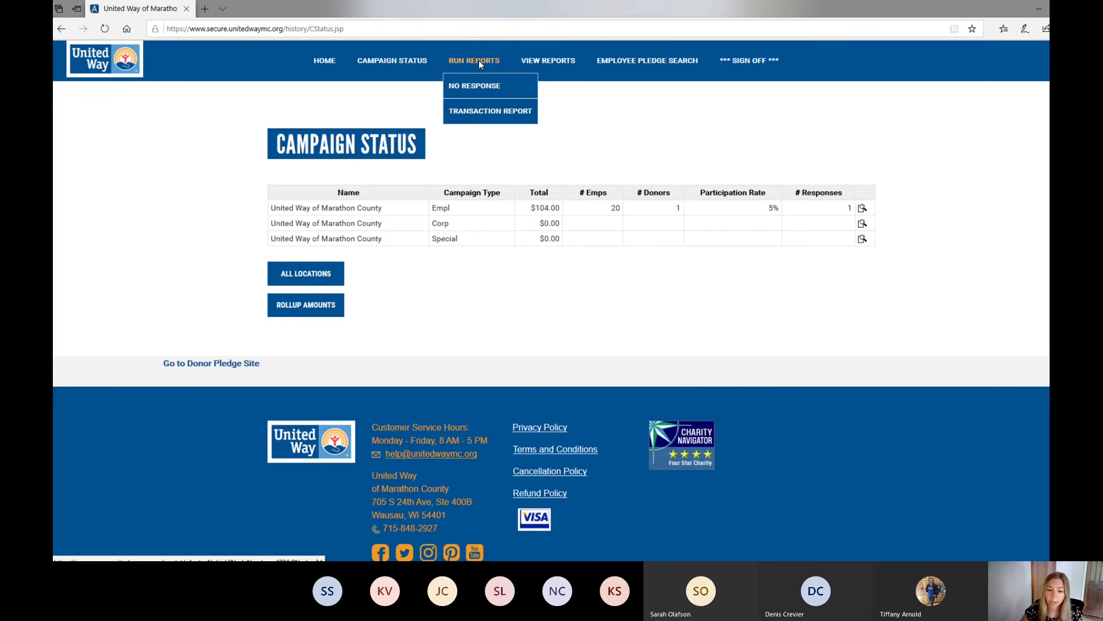
{"action": "left_click", "coordinate": [474, 85]}
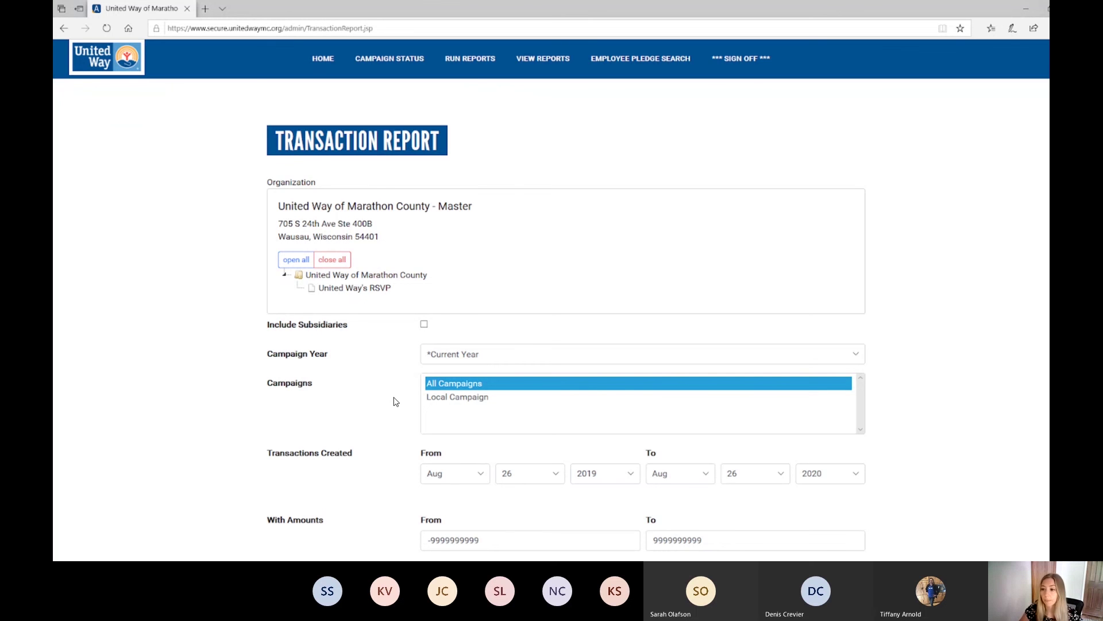
{"action": "scroll", "coordinate": [394, 399], "scroll_direction": "down", "scroll_amount": 8}
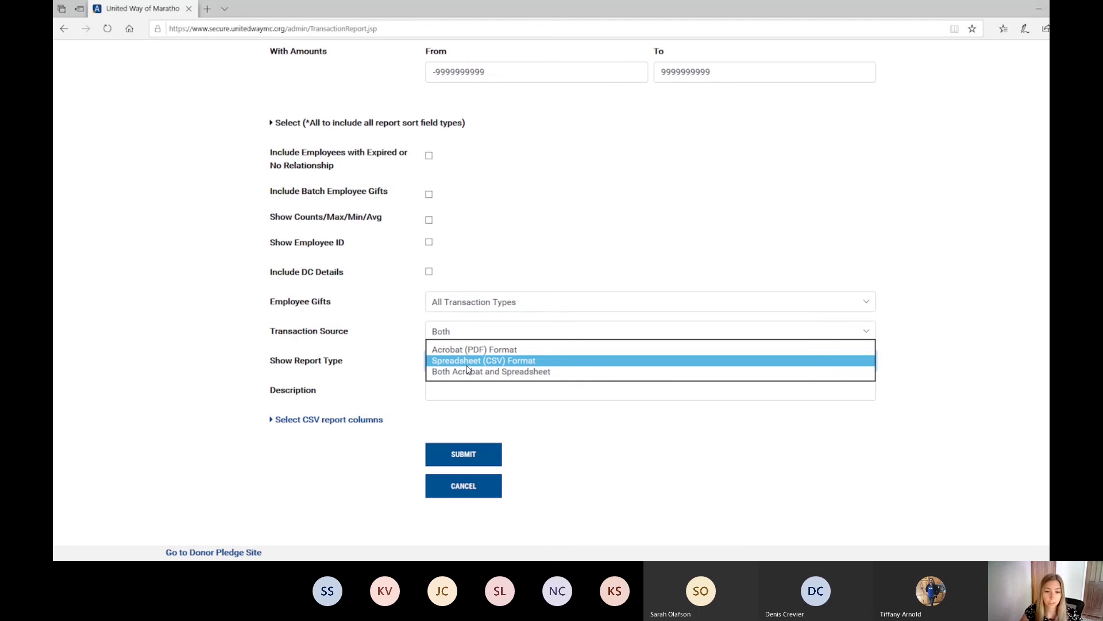
{"action": "left_click", "coordinate": [473, 449]}
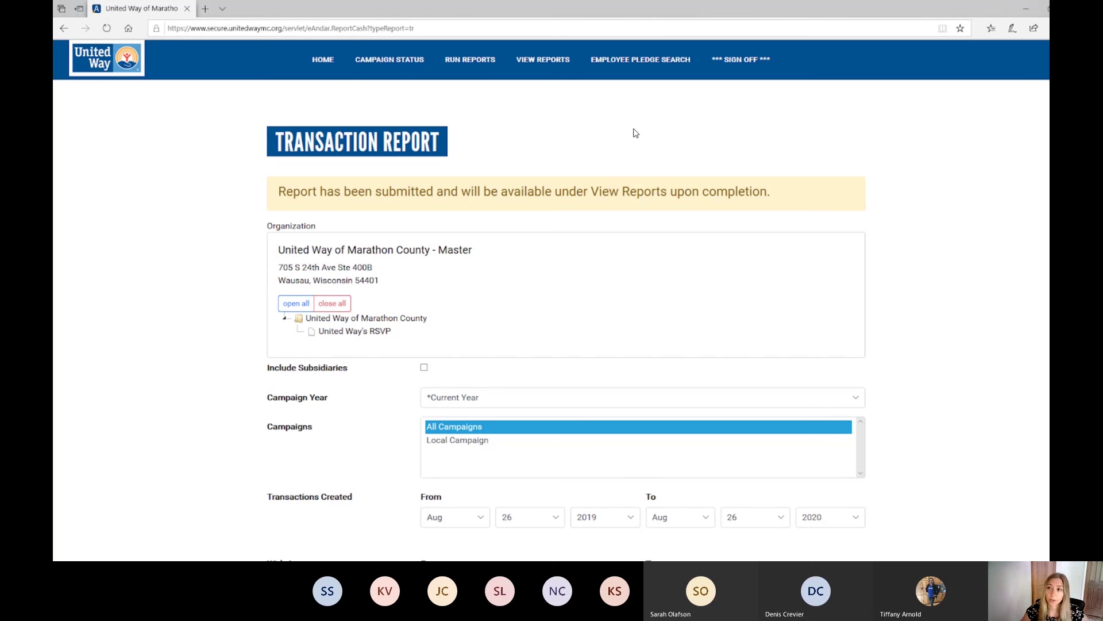
View the list of submitted reports and open the Employee Pledge Search page
{"action": "left_click", "coordinate": [543, 60]}
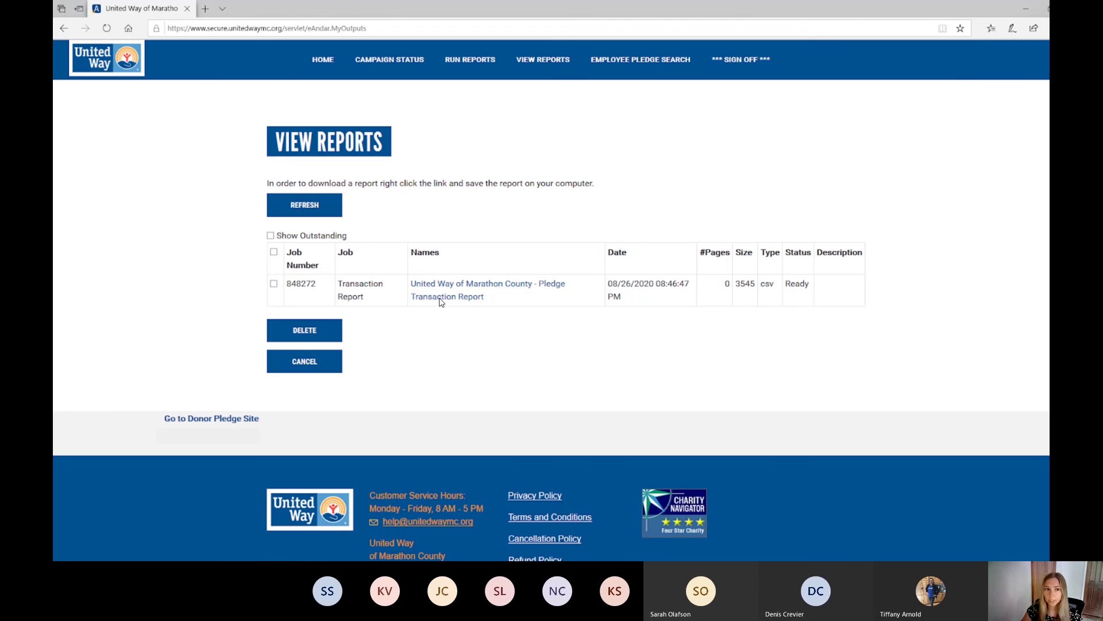
{"action": "left_click", "coordinate": [653, 62]}
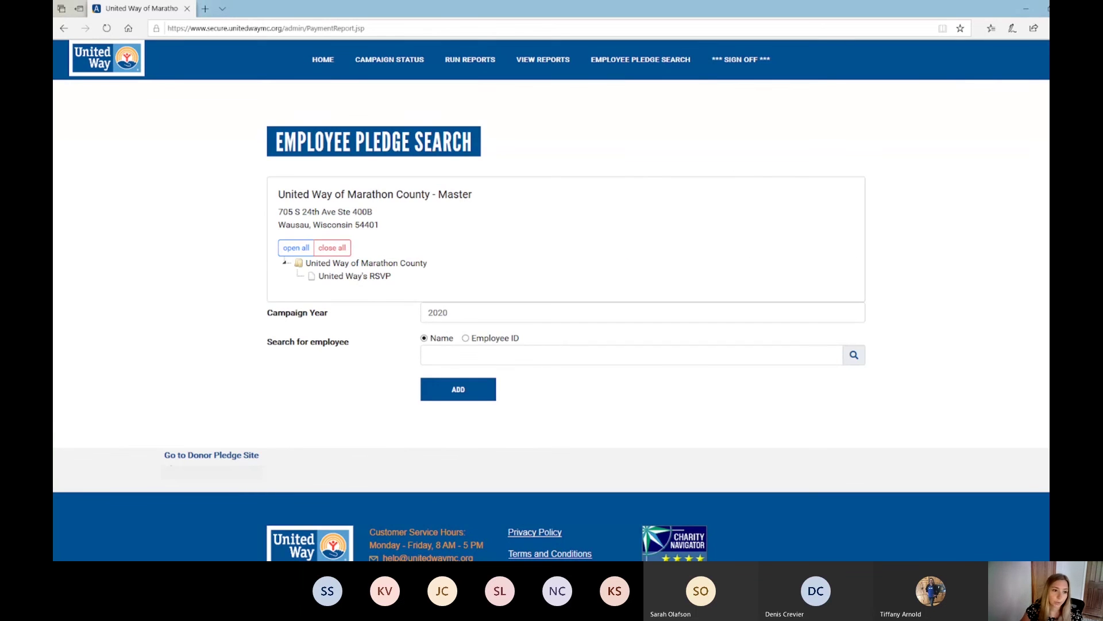